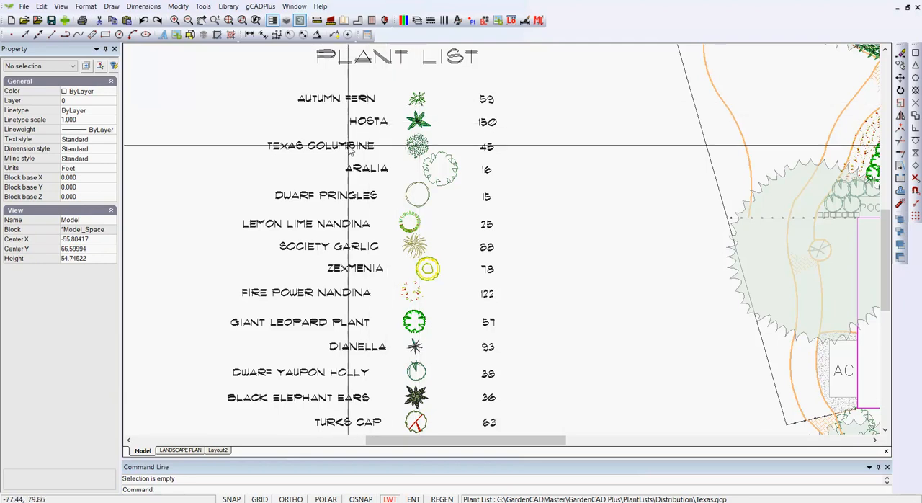
# Open the attached Texas.gcp plant list for editing and enlarge its window to show every plant row
pyautogui.scroll(-1, 566, 287)
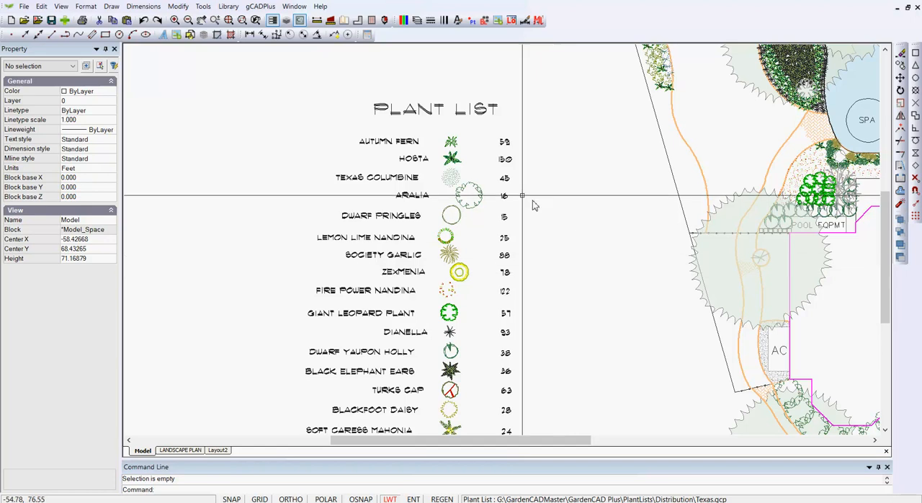
pyautogui.click(260, 6)
pyautogui.moveTo(297, 22)
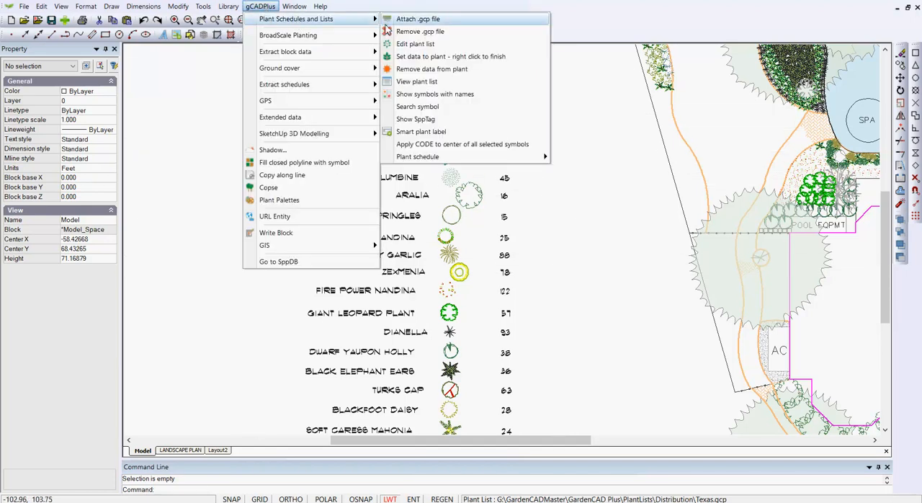
pyautogui.click(414, 45)
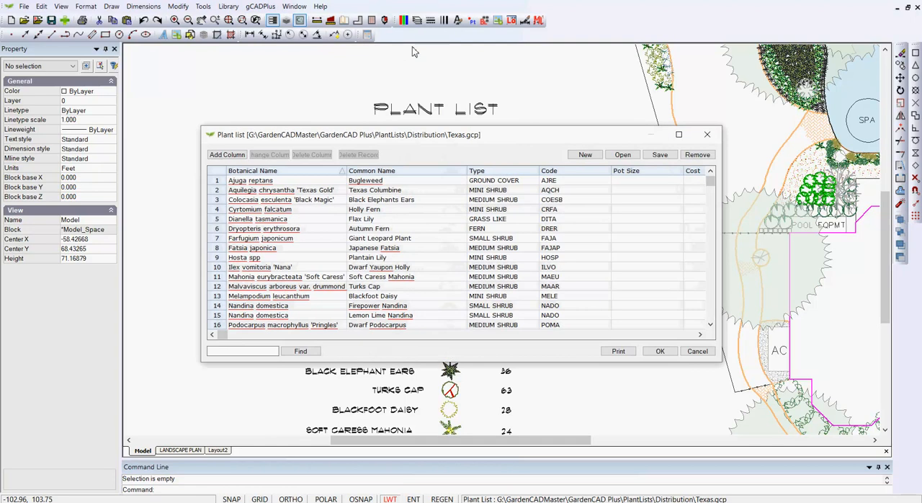
pyautogui.moveTo(509, 364); pyautogui.dragTo(517, 409)
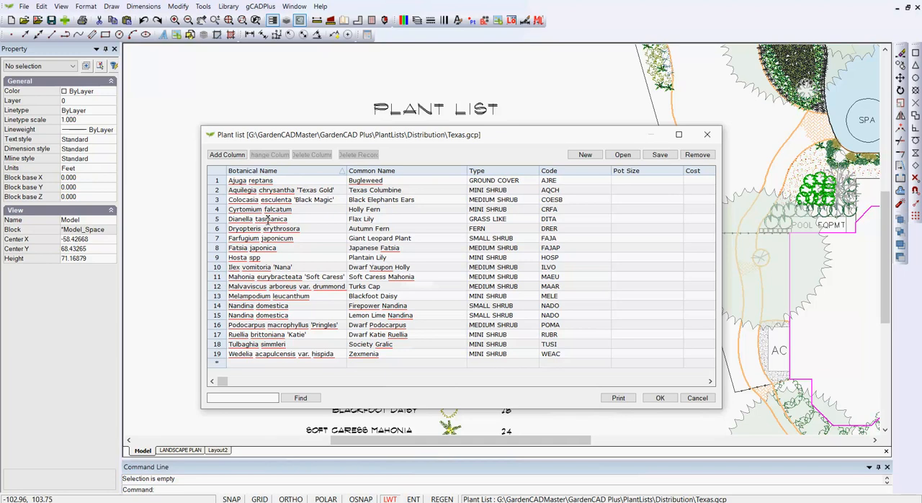
# Try sorting the plant list by Botanical Name and Type, return it to ascending Botanical Name order and accept the list
pyautogui.click(291, 173)
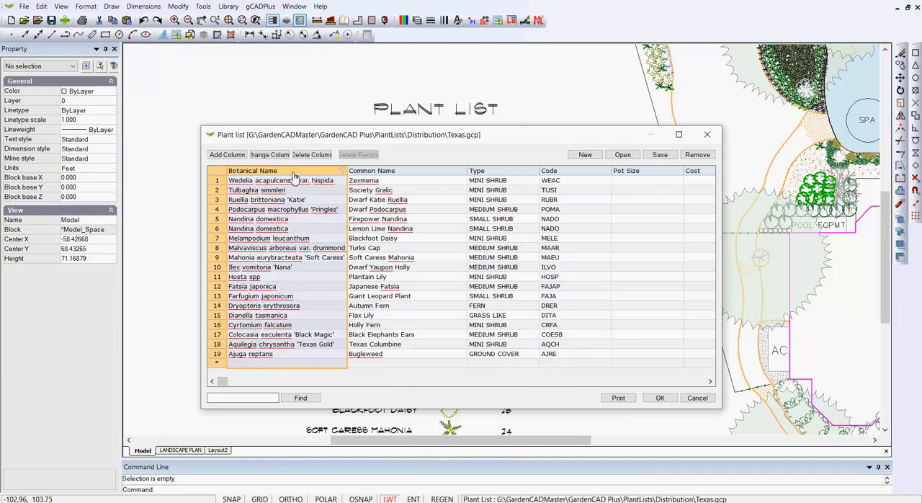
pyautogui.click(293, 173)
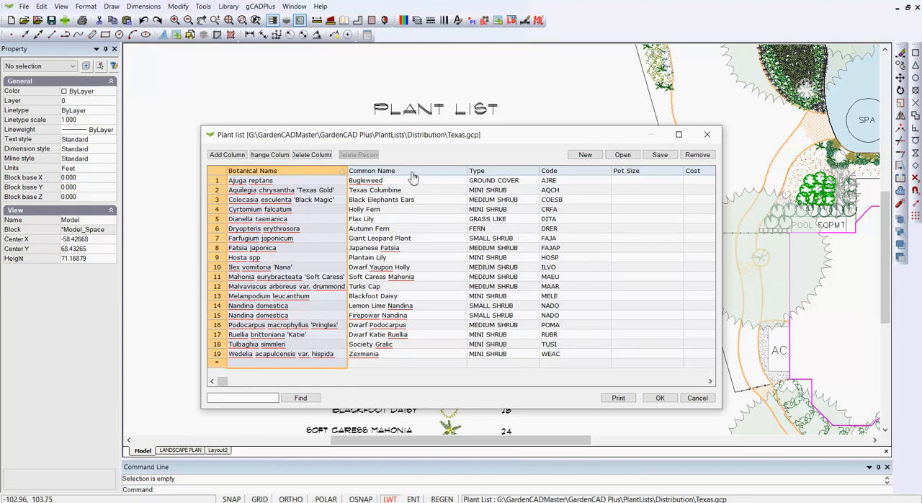
pyautogui.click(501, 174)
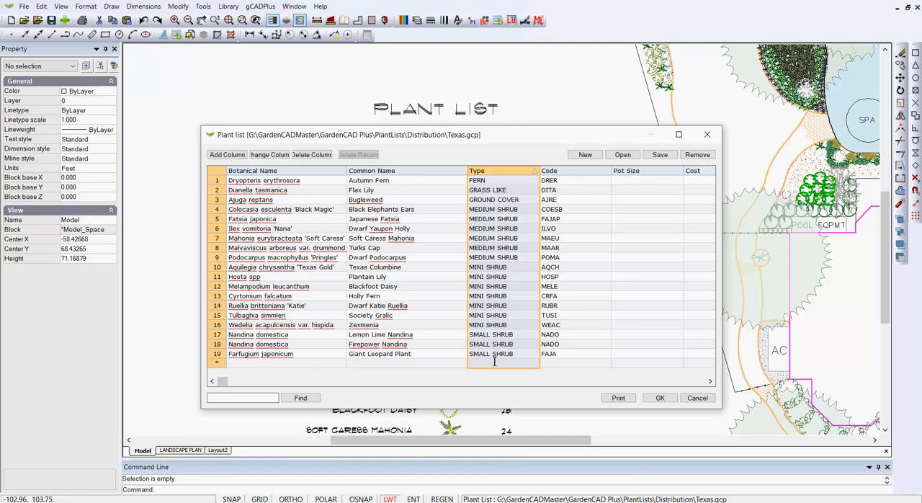
pyautogui.click(271, 172)
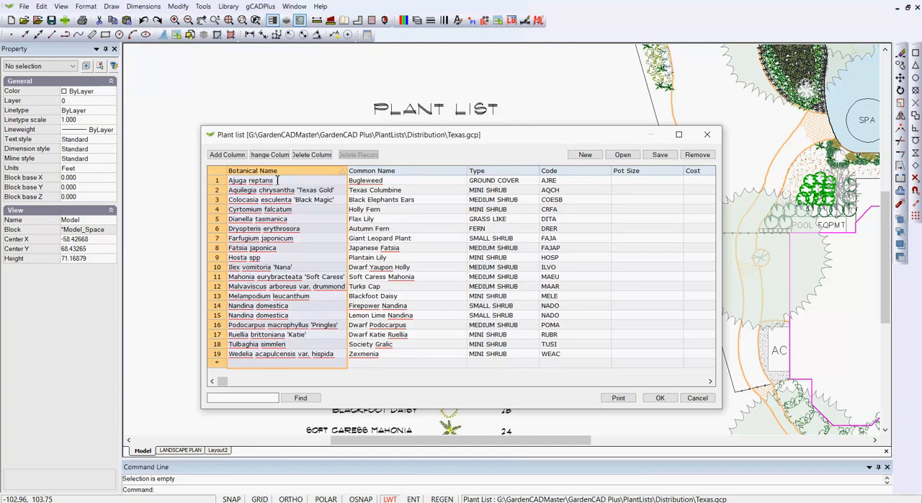
pyautogui.click(661, 399)
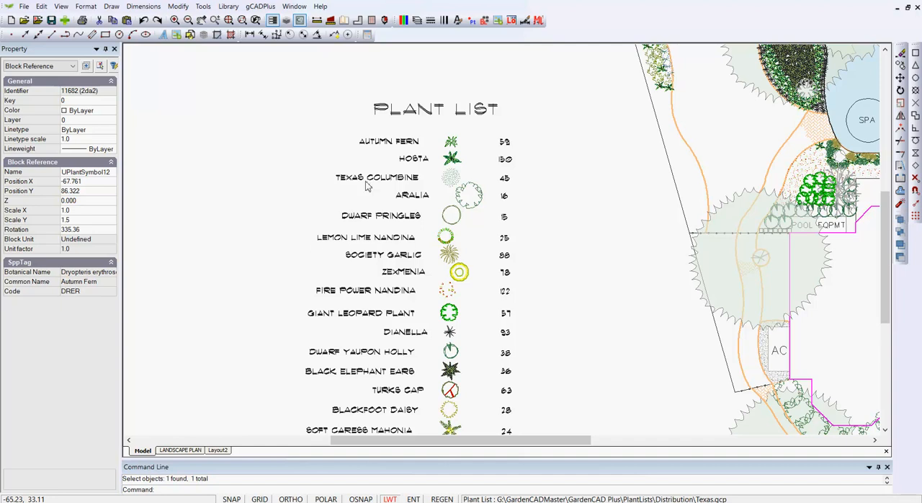
# Set the plant data of the Autumn Fern symbol to Dryopteris erythrosora, picking it from the list sorted by common name
pyautogui.click(452, 141)
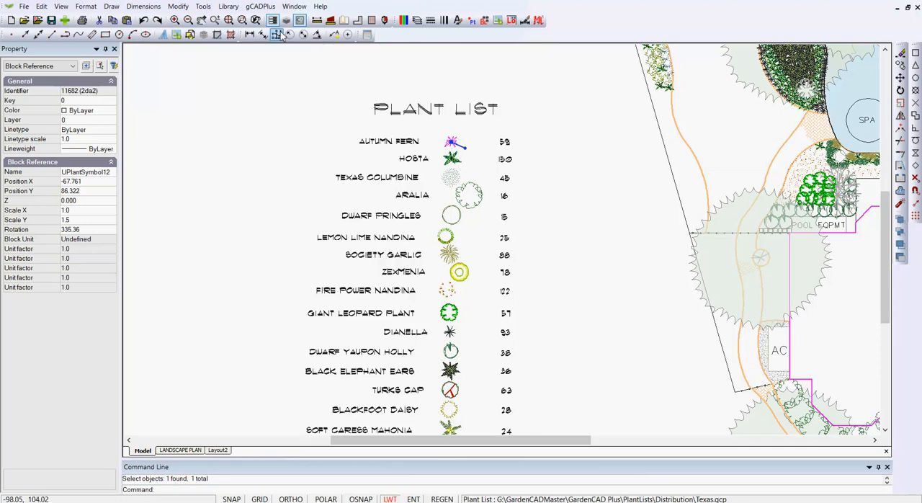
pyautogui.click(263, 10)
pyautogui.moveTo(317, 22)
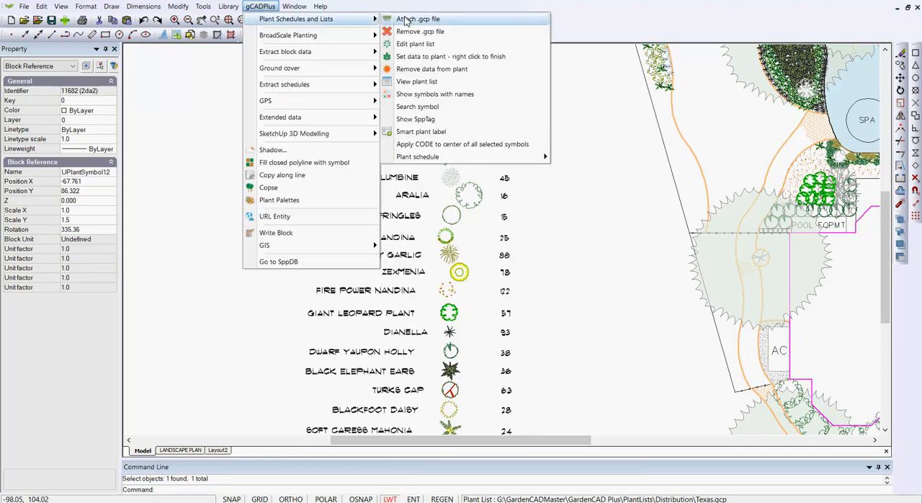
pyautogui.click(418, 57)
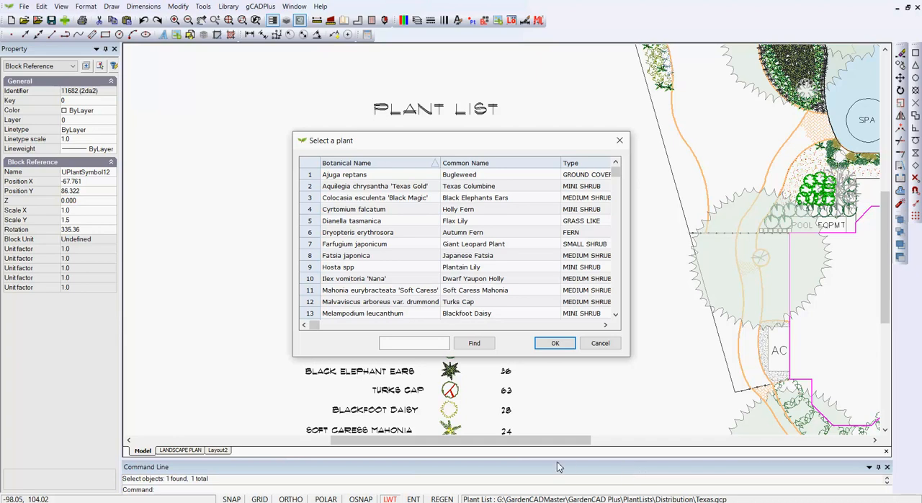
pyautogui.moveTo(512, 146); pyautogui.dragTo(585, 108)
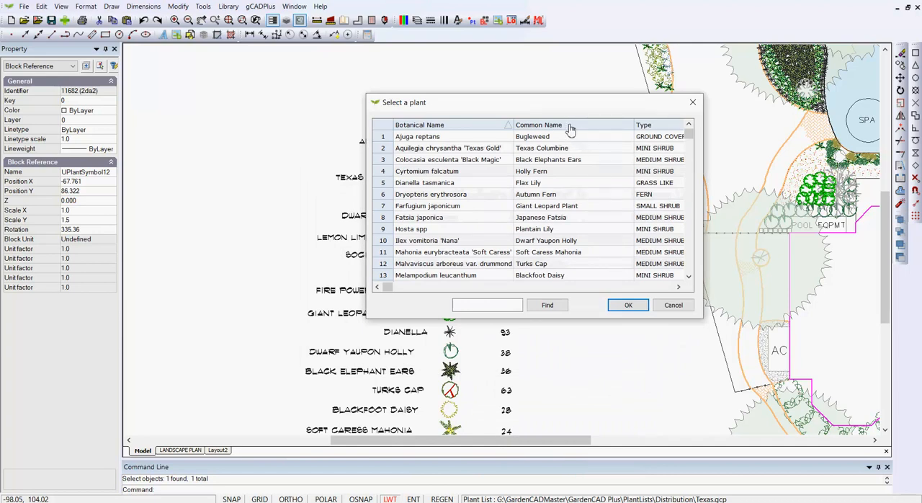
pyautogui.click(567, 126)
pyautogui.click(386, 137)
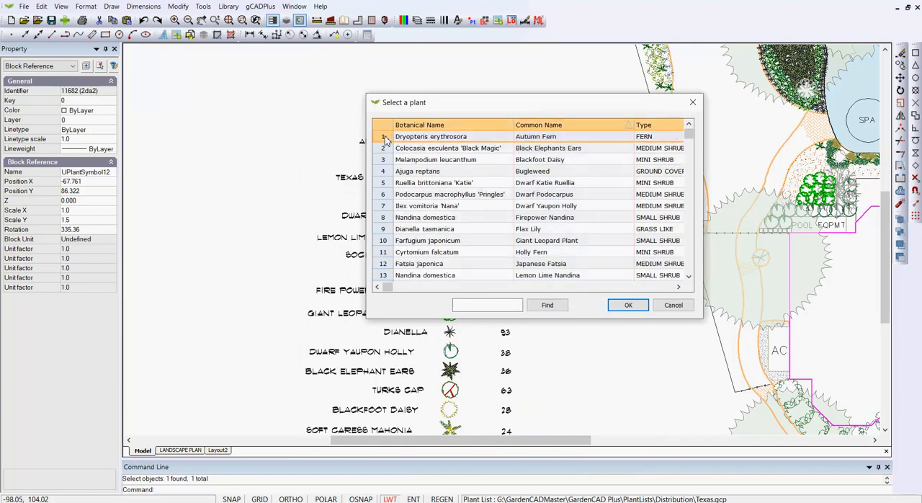
pyautogui.click(628, 305)
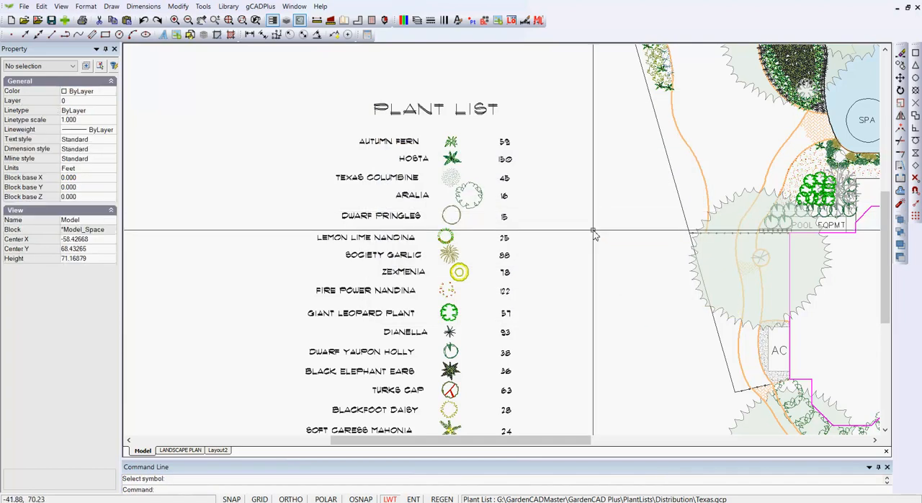
# Inspect the plant data tagged to the Aralia symbol and examine the existing plant schedule table
pyautogui.click(470, 205)
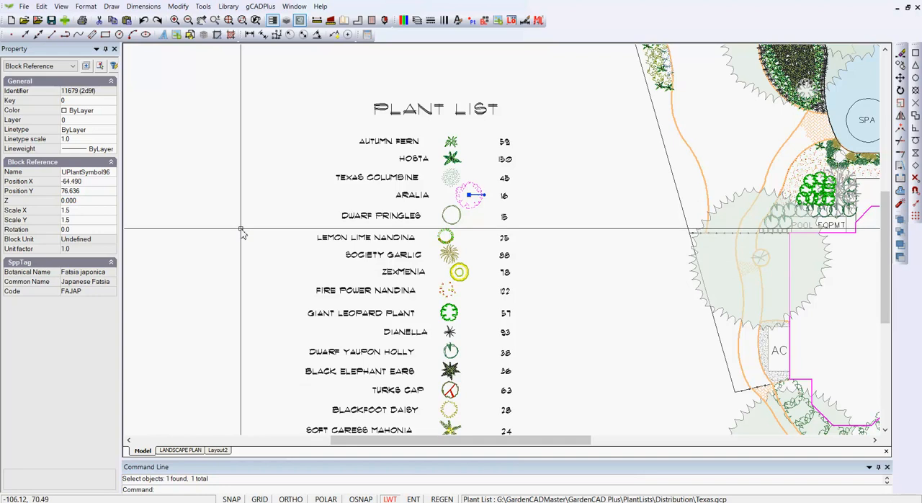
pyautogui.press('Escape')
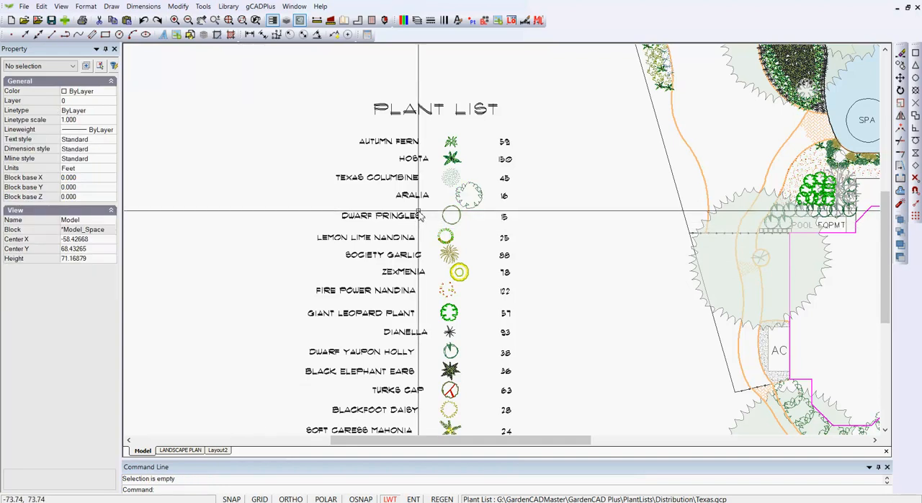
pyautogui.scroll(-4, 419, 215)
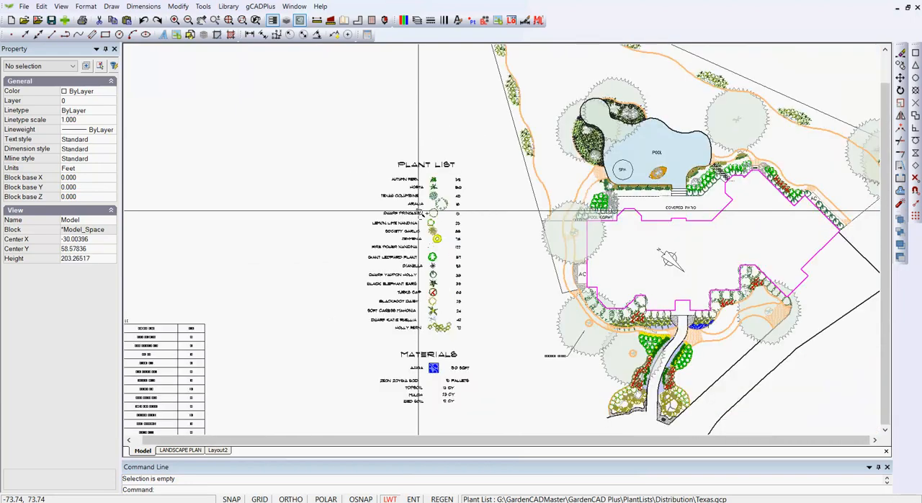
pyautogui.moveTo(319, 367); pyautogui.dragTo(576, 276, button='middle')
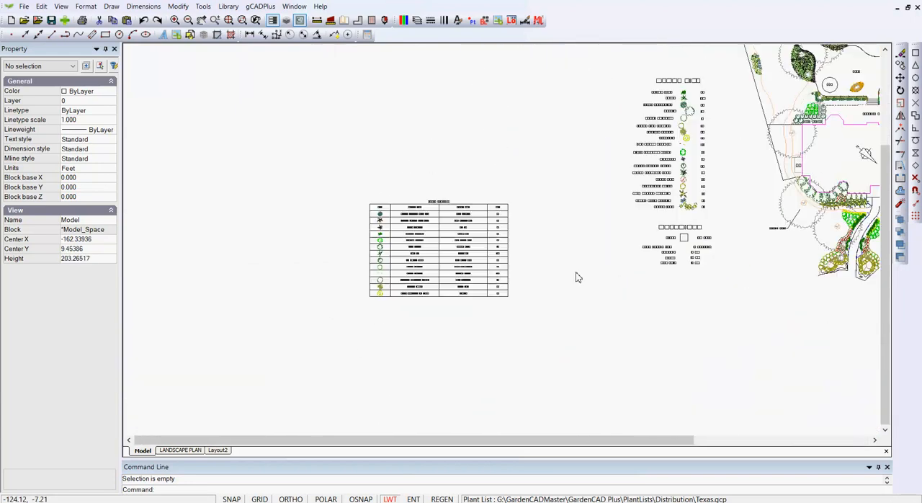
pyautogui.scroll(3, 438, 263)
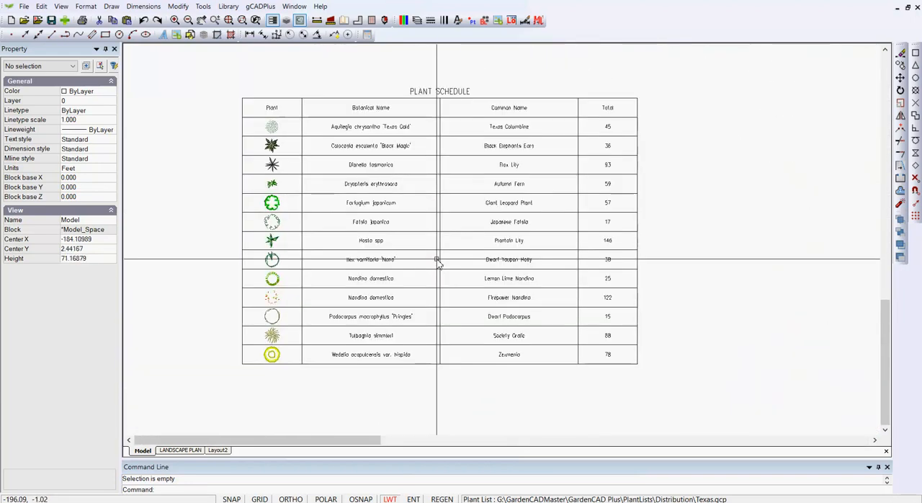
pyautogui.scroll(1, 438, 263)
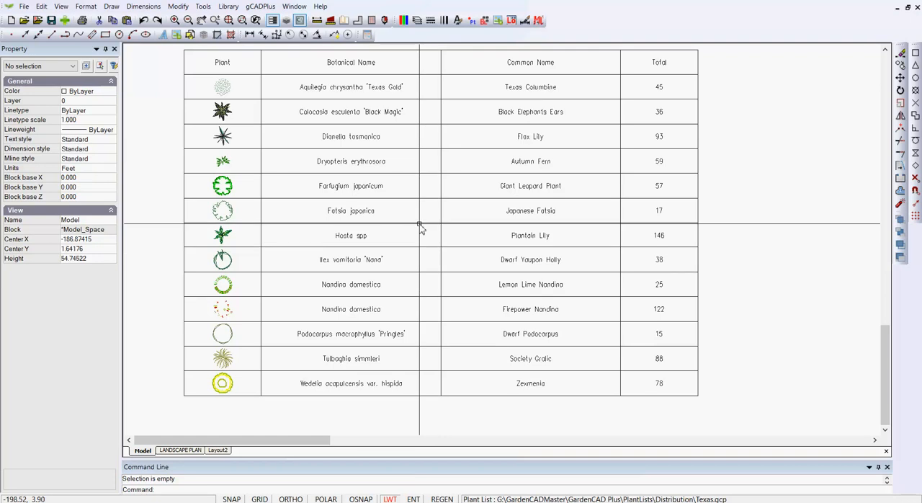
pyautogui.scroll(-1, 442, 229)
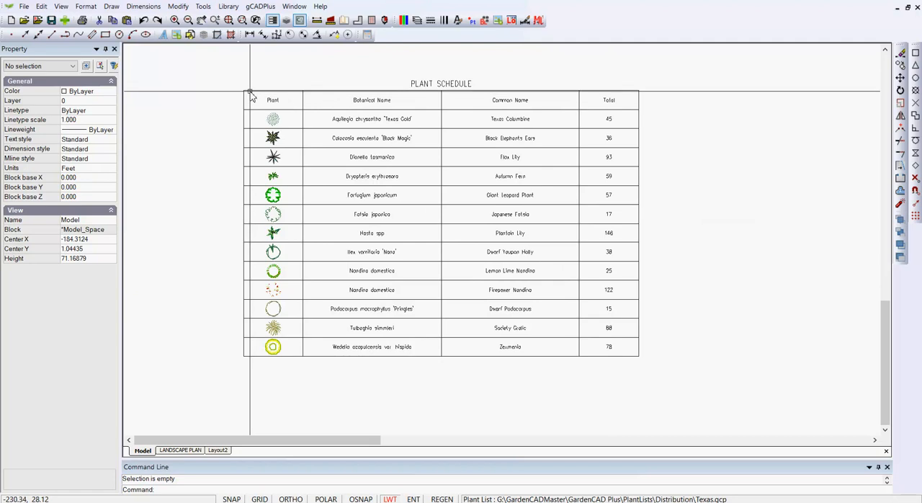
# Draw a standard plant schedule with text height .7, from the existing table's upper-left corner to a point just below its lower edge
pyautogui.click(260, 6)
pyautogui.moveTo(300, 13)
pyautogui.moveTo(272, 9)
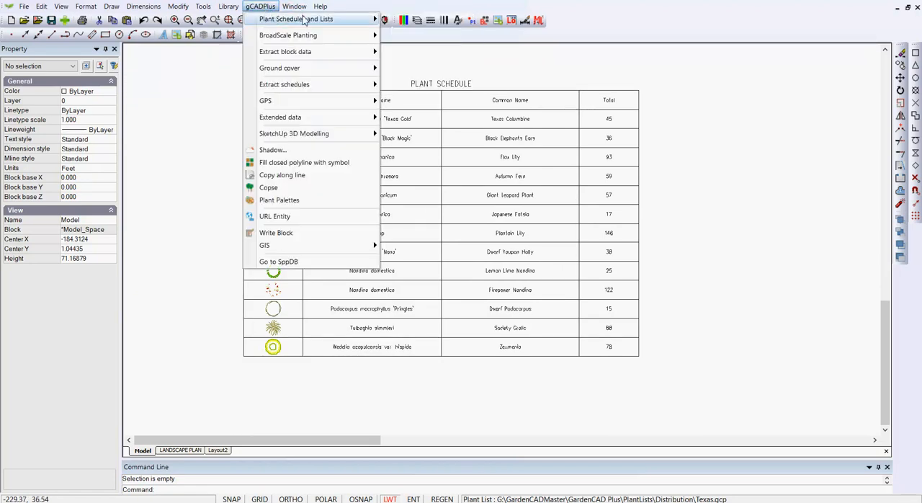
pyautogui.moveTo(368, 22)
pyautogui.moveTo(432, 157)
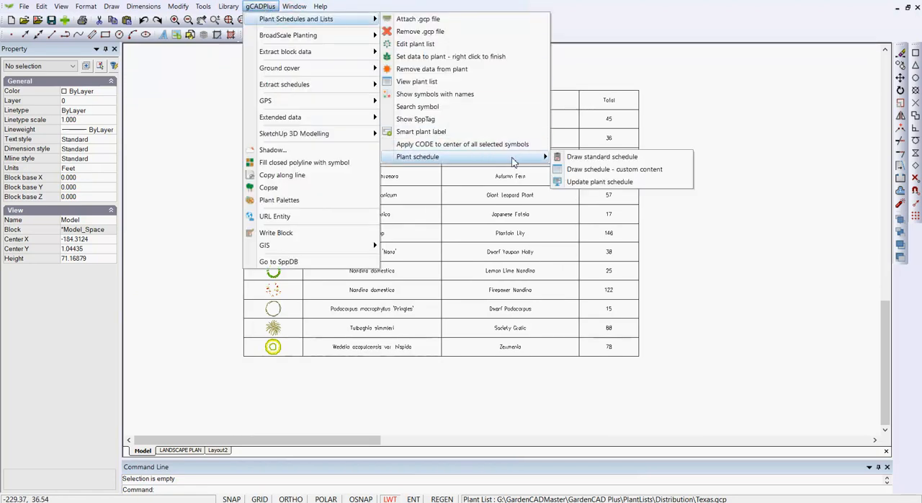
pyautogui.click(600, 157)
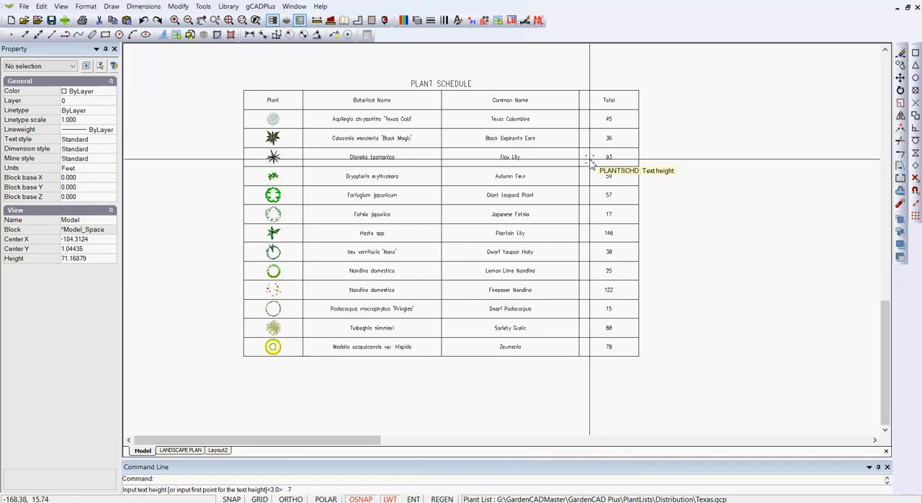
pyautogui.press('Return')
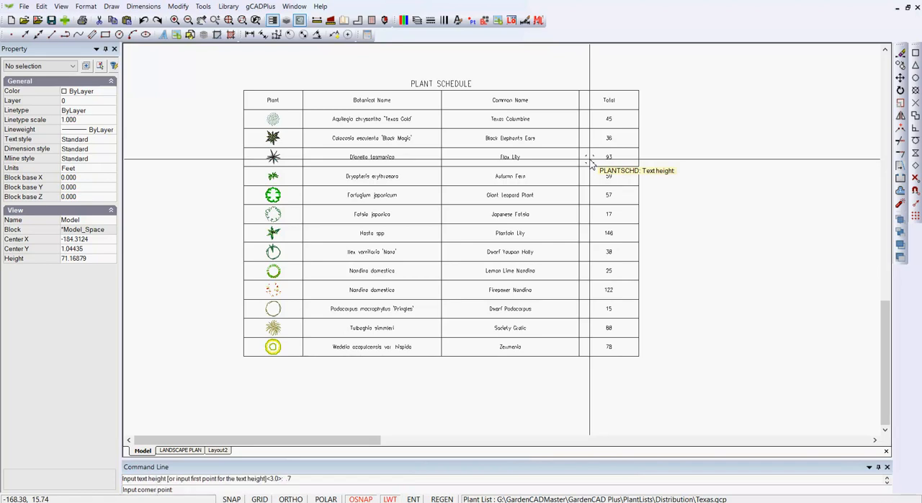
pyautogui.click(249, 91)
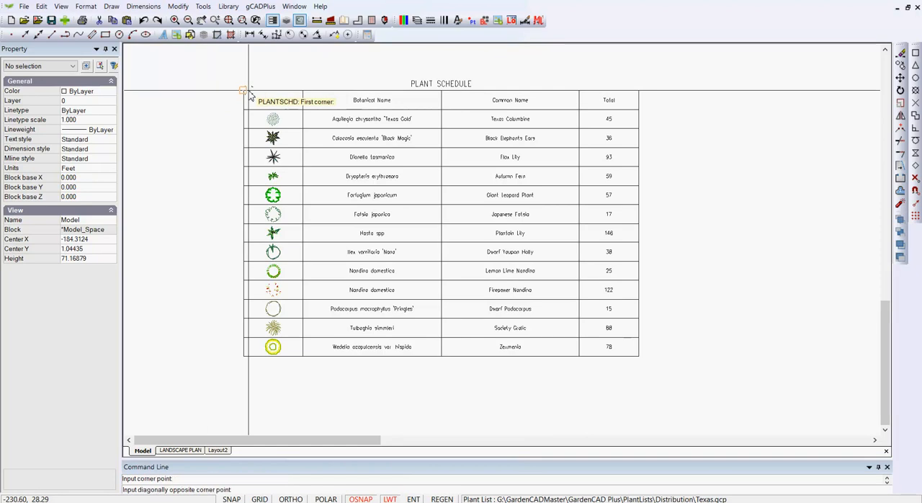
pyautogui.click(559, 368)
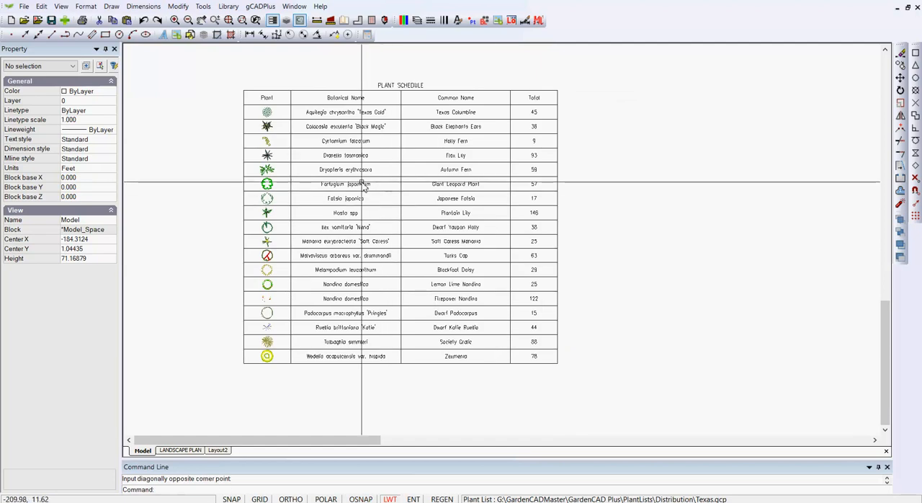
pyautogui.scroll(1, 364, 186)
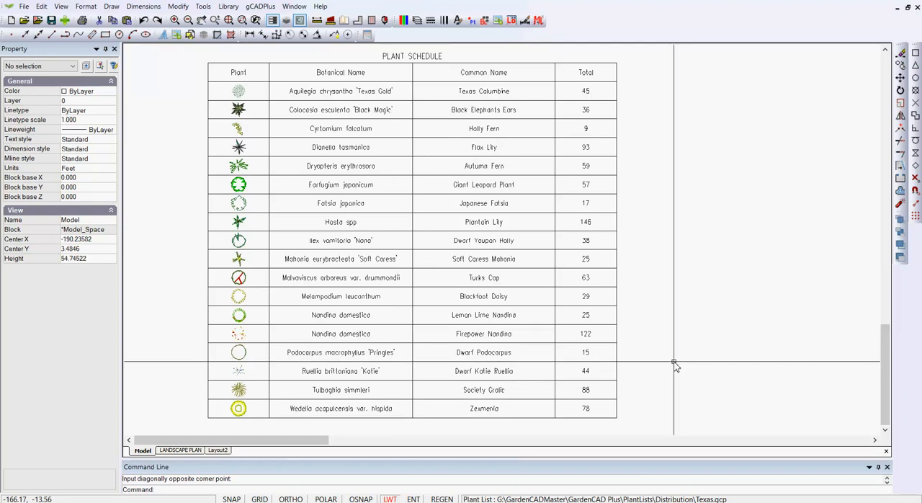
# Delete the manual plant list's title, names, symbols and quantities above the Materials list with a window selection
pyautogui.scroll(-5, 315, 320)
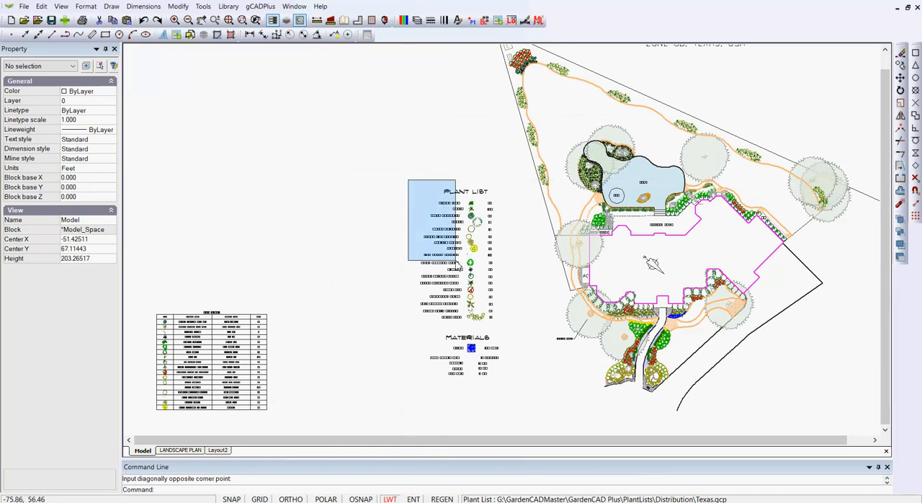
pyautogui.click(506, 331)
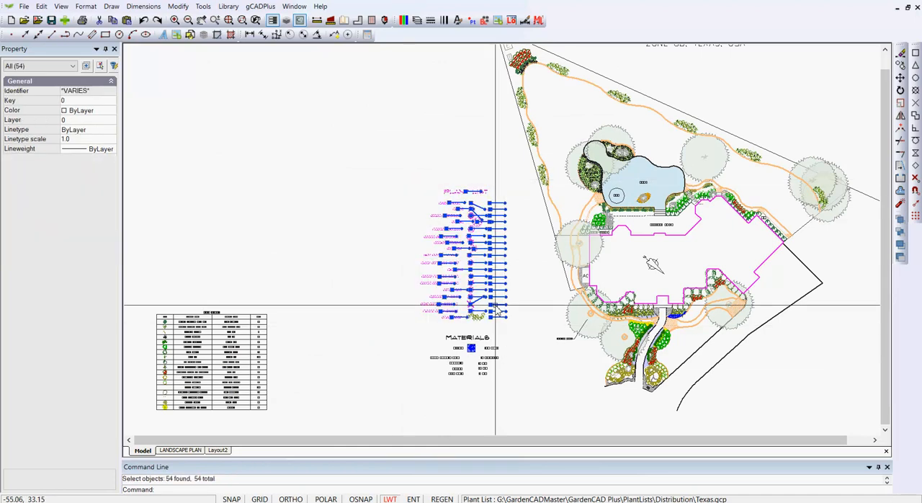
pyautogui.press('Delete')
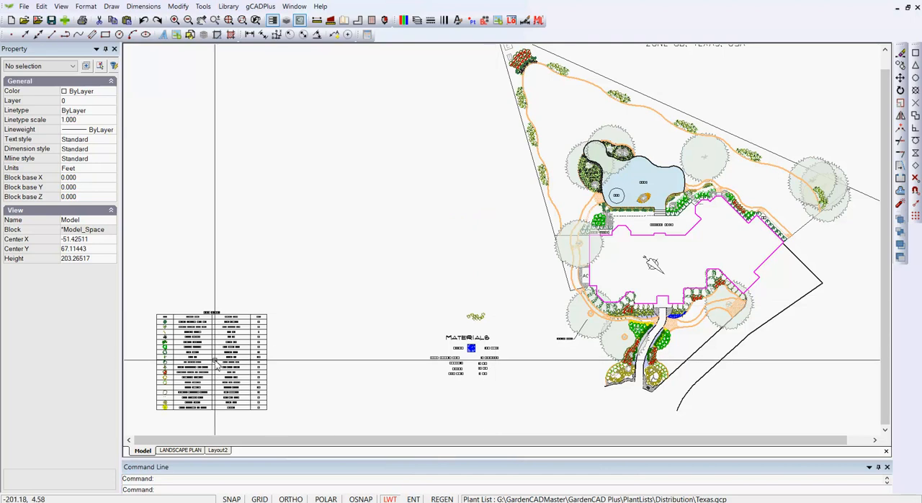
# Move the plant schedule block into the cleared space above the Materials list, at about X -98, Y 89
pyautogui.click(219, 358)
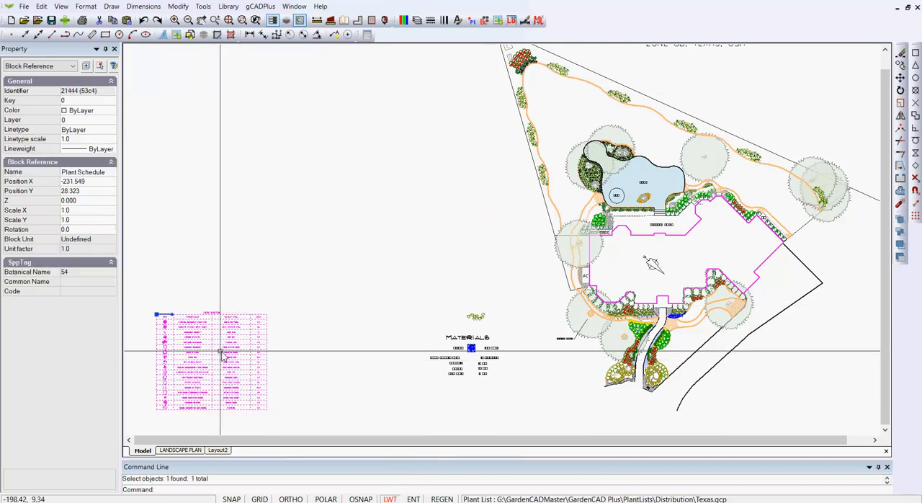
pyautogui.click(155, 315)
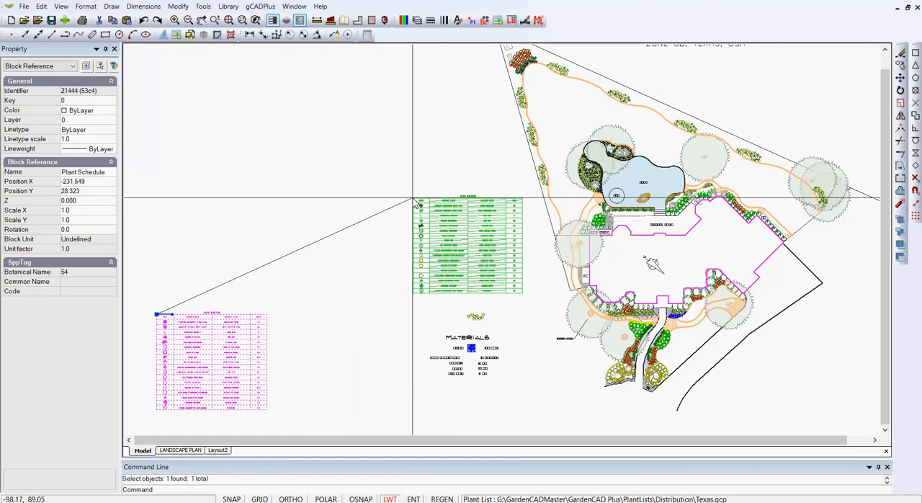
pyautogui.click(412, 199)
pyautogui.rightClick(352, 260)
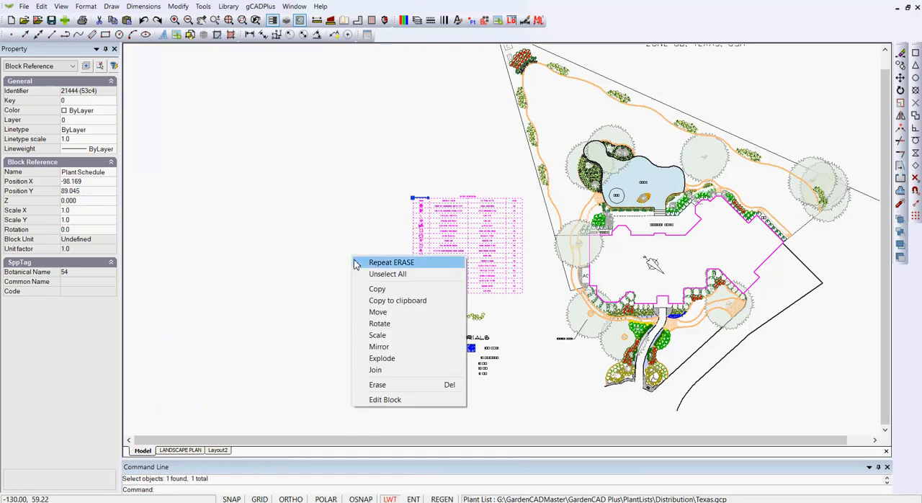
# Switch to the LANDSCAPE PLAN layout with nothing selected and turn off its grid display
pyautogui.click(382, 270)
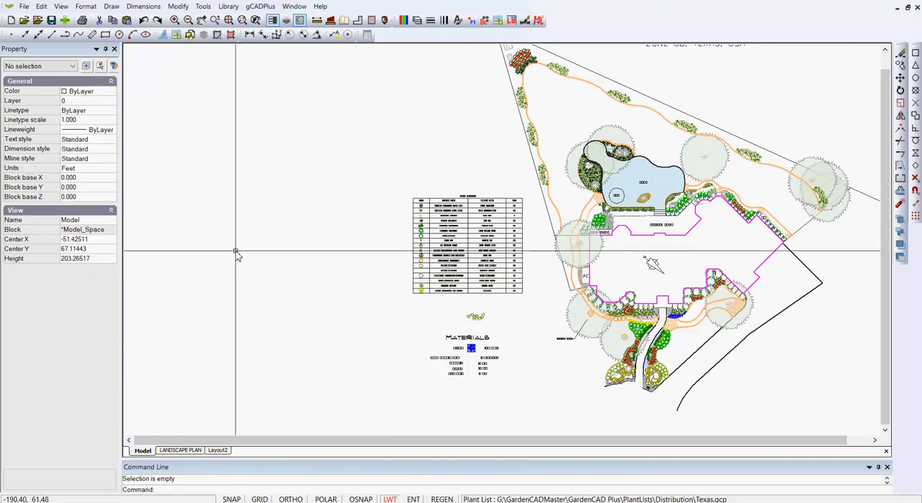
pyautogui.click(180, 450)
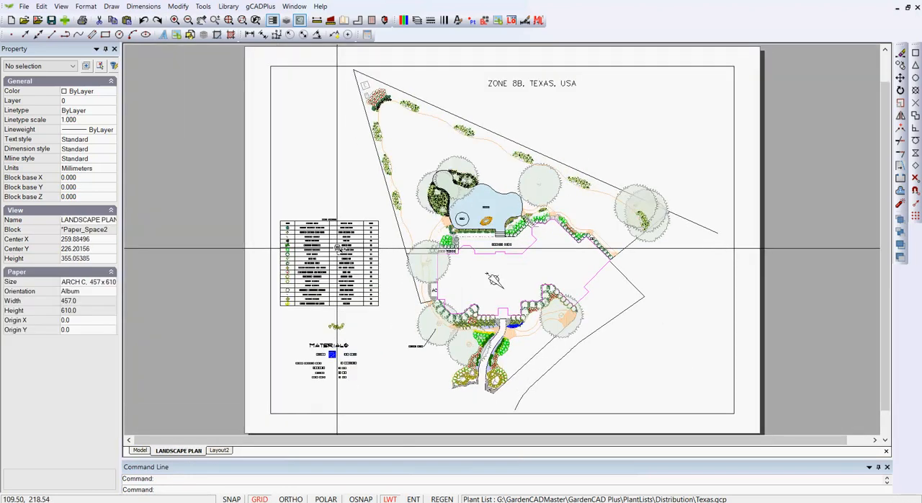
pyautogui.scroll(3, 337, 249)
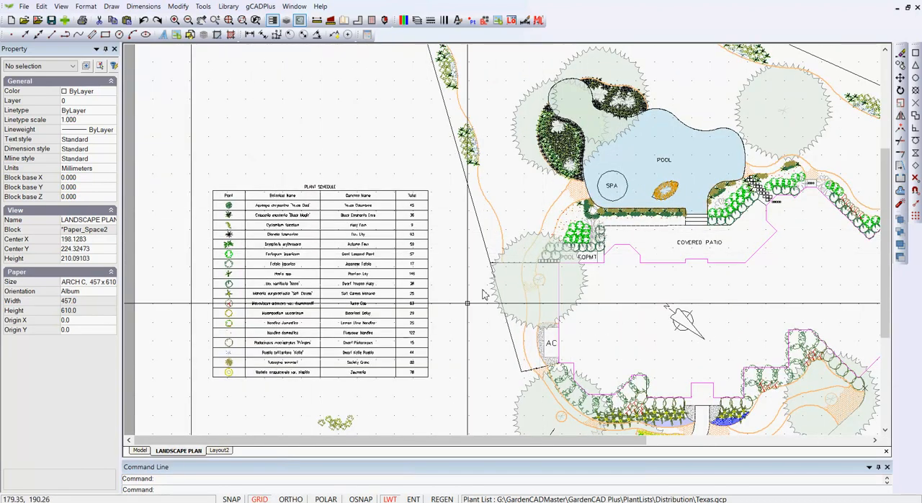
pyautogui.click(260, 498)
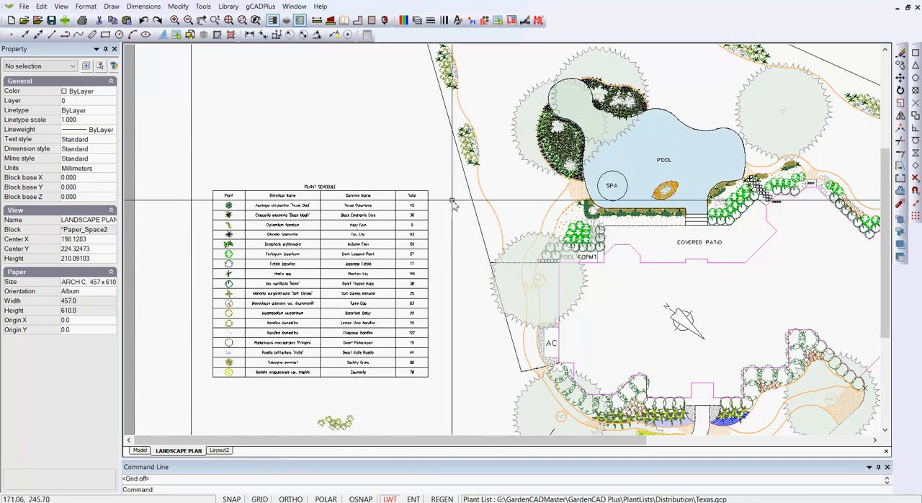
pyautogui.scroll(-2, 452, 202)
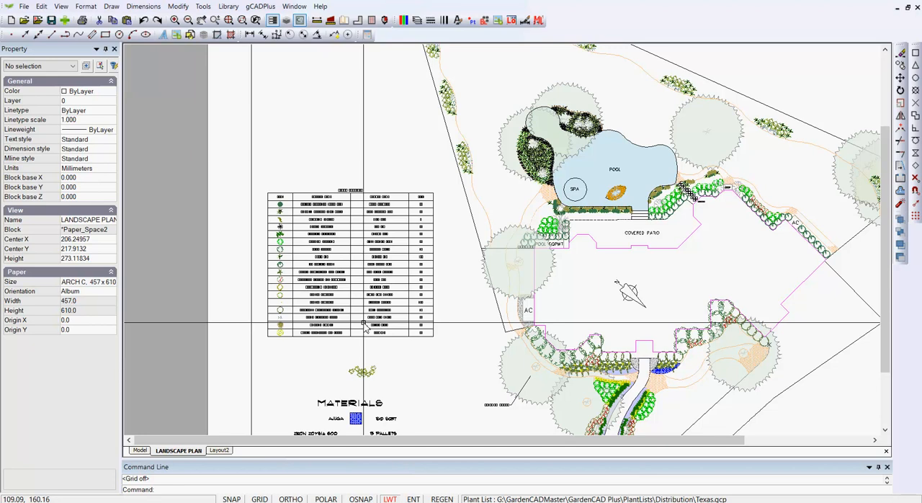
# Examine the attached Texas.gcp plant list in a window widened to include the Custom column, and close it without saving changes
pyautogui.click(261, 6)
pyautogui.moveTo(297, 19)
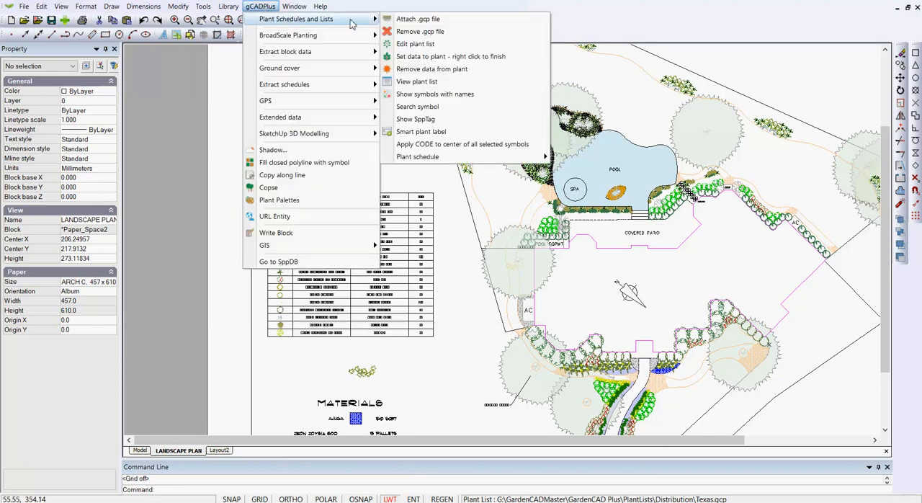
pyautogui.click(428, 45)
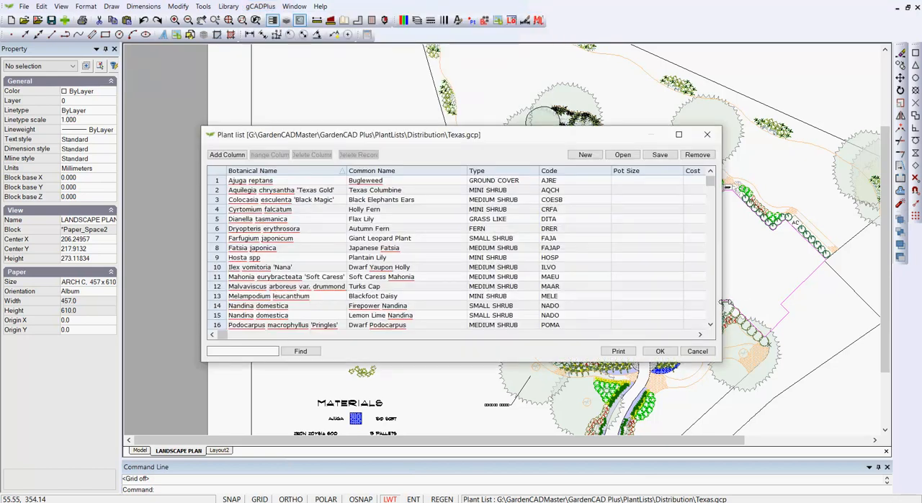
pyautogui.moveTo(722, 301); pyautogui.dragTo(885, 309)
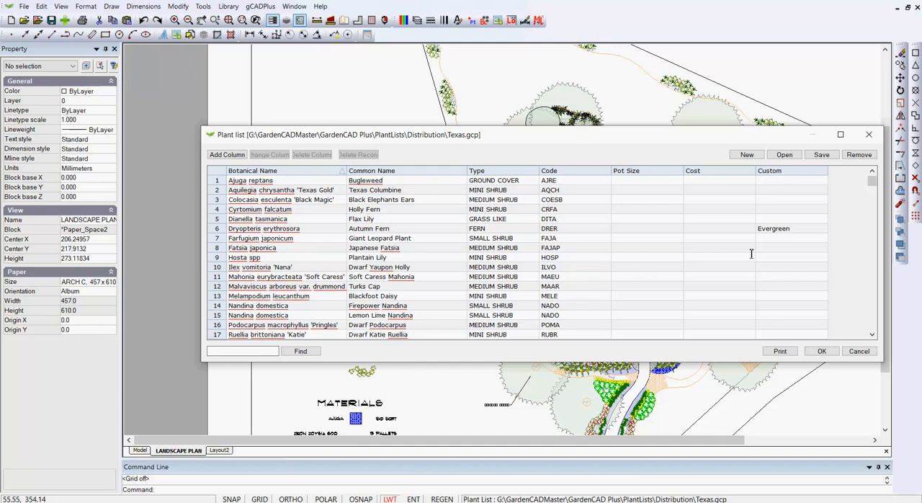
pyautogui.click(858, 351)
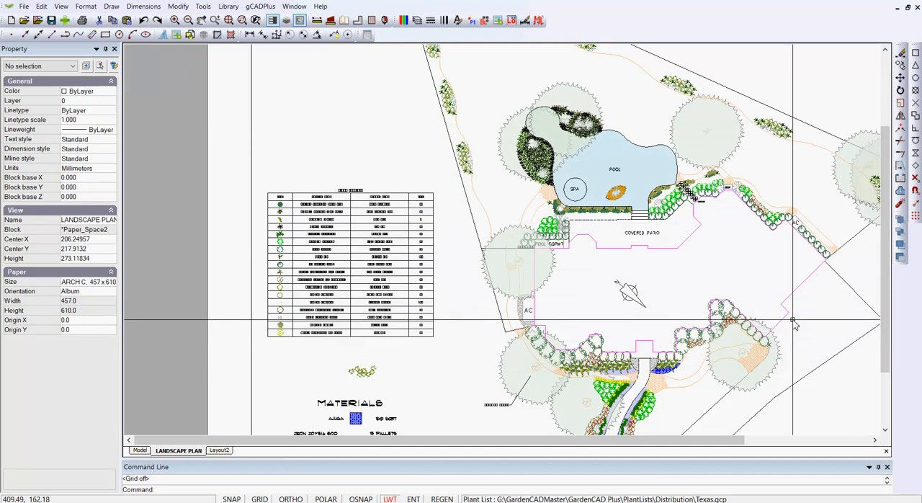
# Start drawing a plant schedule with custom content on the LANDSCAPE PLAN layout
pyautogui.click(258, 8)
pyautogui.moveTo(310, 19)
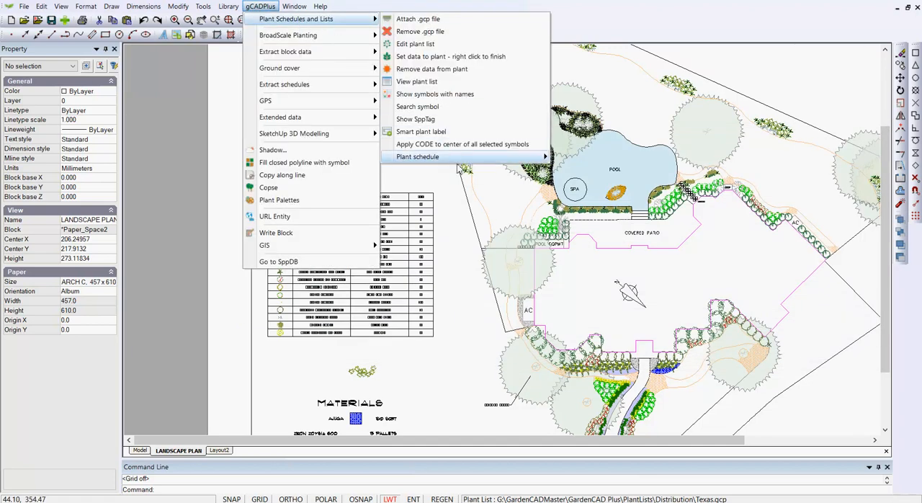
pyautogui.moveTo(472, 158)
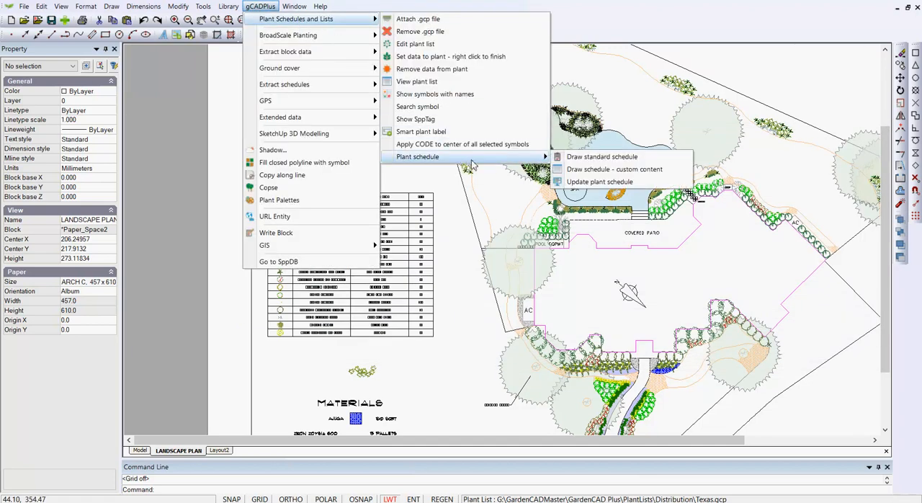
pyautogui.click(609, 170)
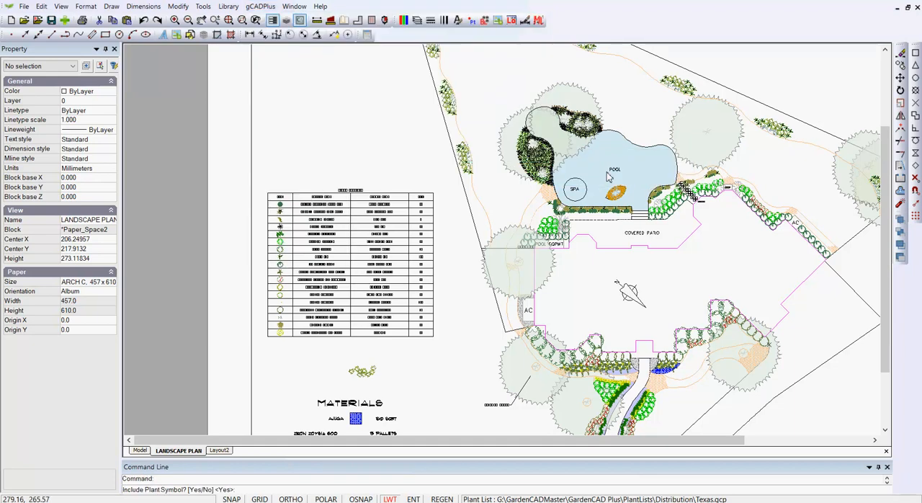